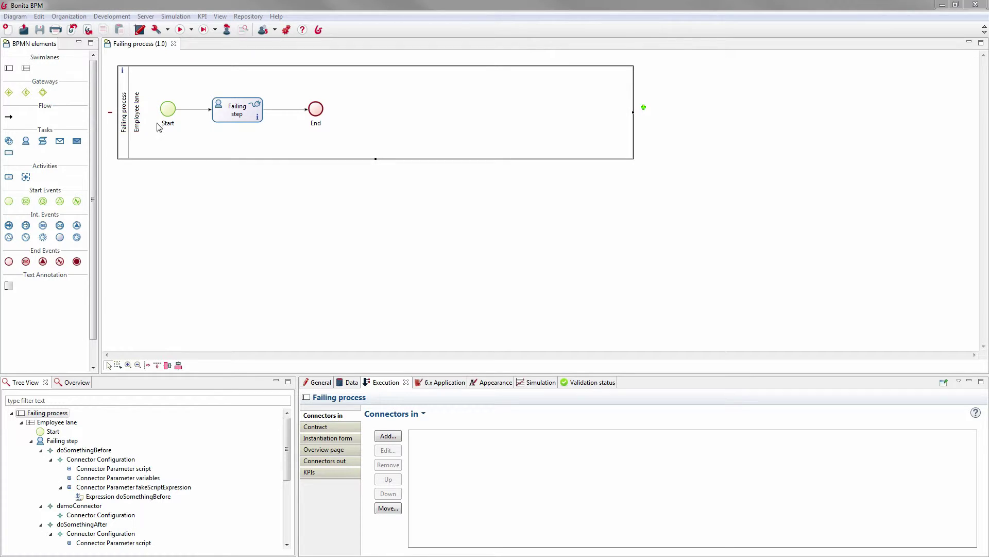
Step: Inspect the Failing step's demoConnector 1.0.0 input connector, then select the Failing process pool
{"action": "left_click", "coordinate": [218, 120]}
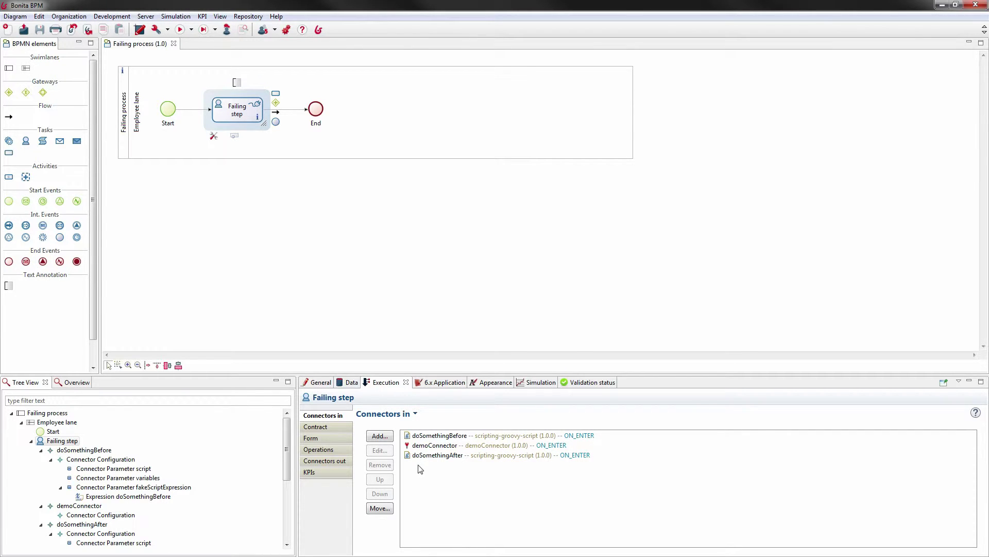
{"action": "left_click", "coordinate": [442, 445]}
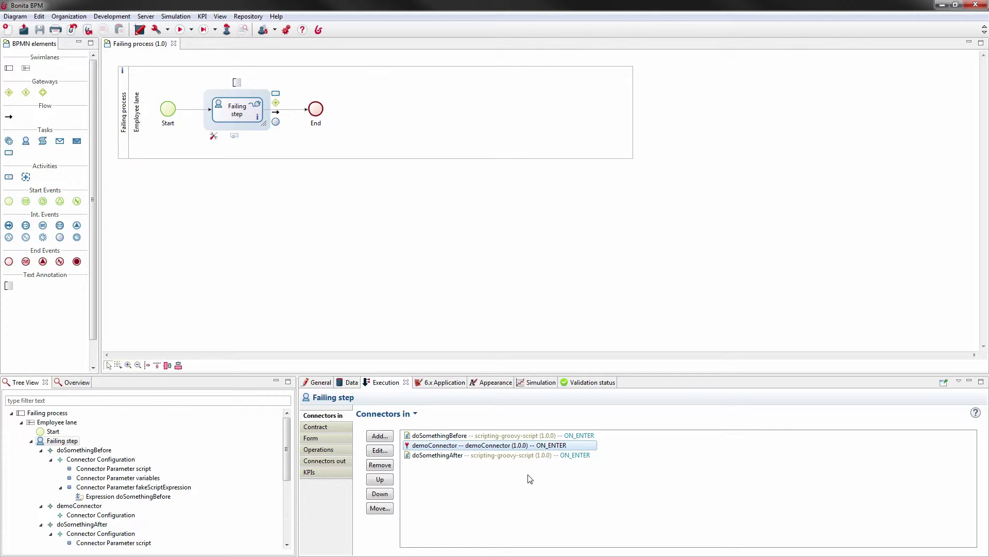
{"action": "left_click", "coordinate": [261, 164]}
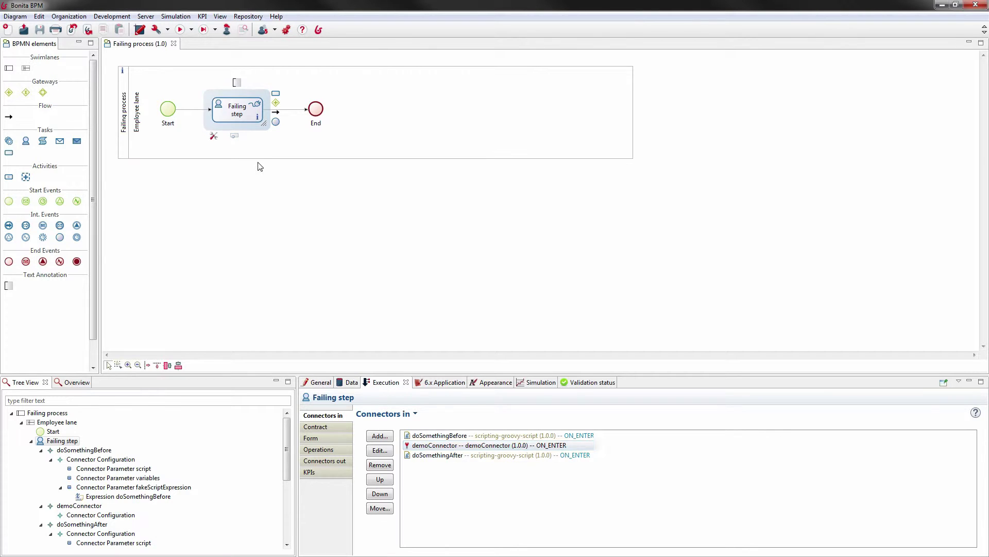
{"action": "left_click", "coordinate": [133, 77]}
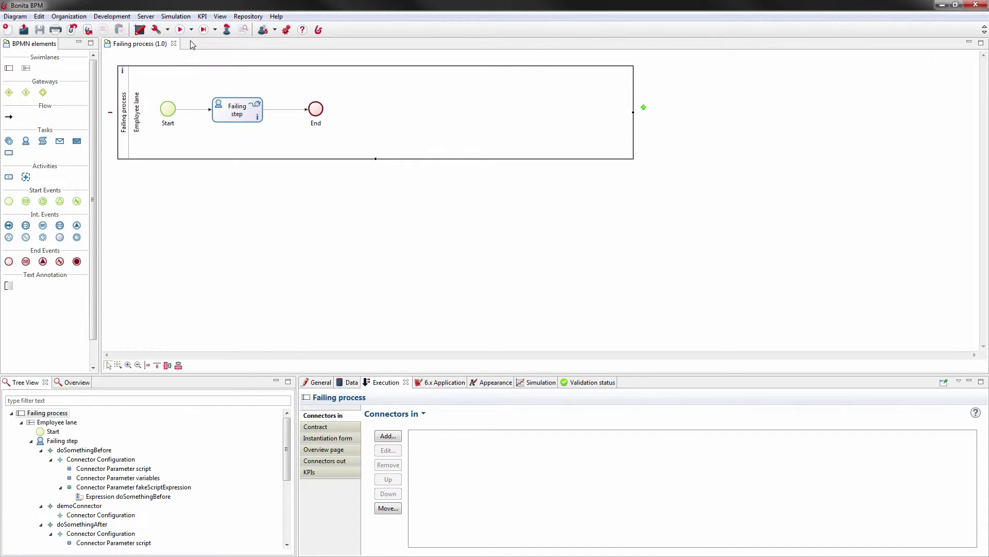
Step: Start a new case of the Failing process, then switch to the Administrator profile
{"action": "left_click", "coordinate": [180, 30]}
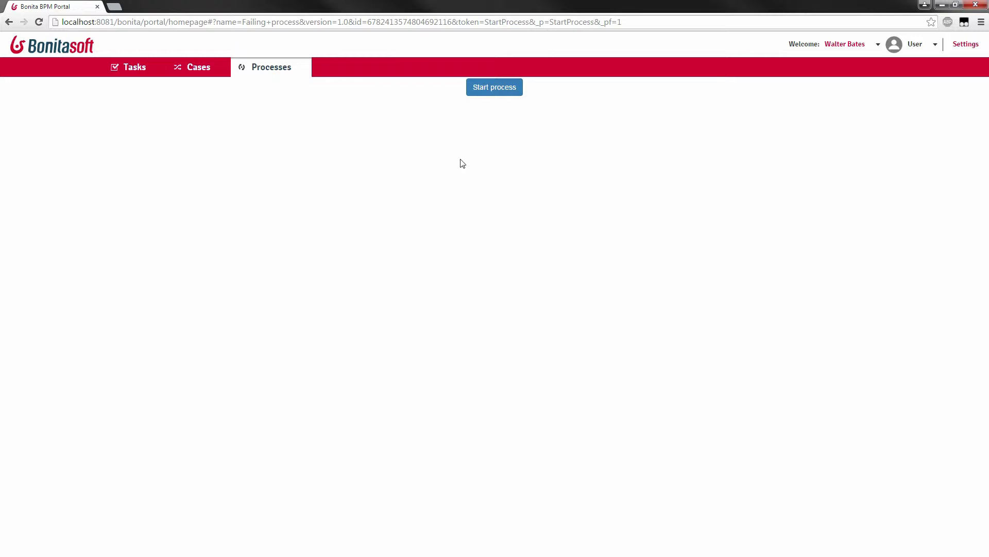
{"action": "left_click", "coordinate": [476, 94]}
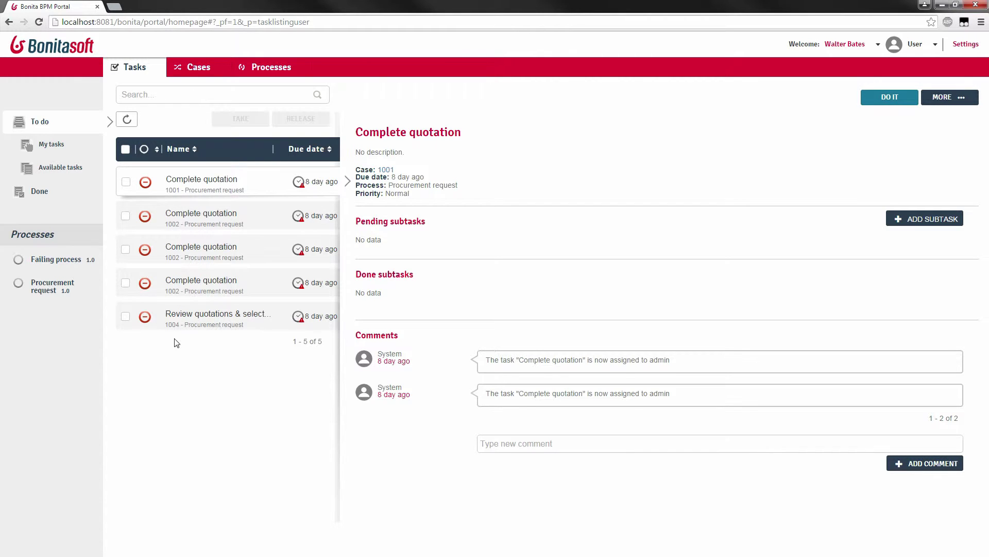
{"action": "left_click", "coordinate": [917, 45]}
{"action": "left_click", "coordinate": [901, 88]}
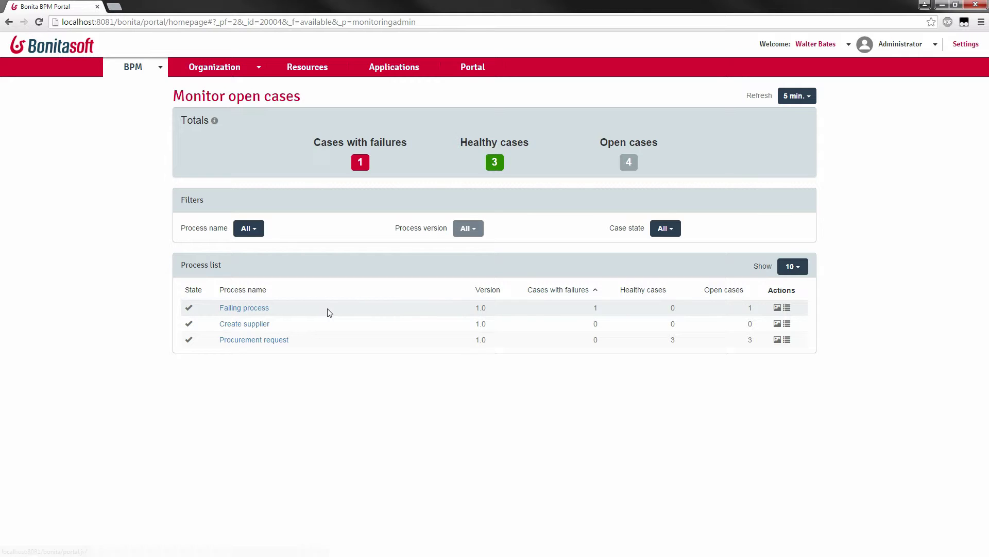
Step: Open the diagram of the Failing process from its row showing 1 failed case
{"action": "double_click", "coordinate": [596, 308]}
{"action": "left_click", "coordinate": [575, 311]}
{"action": "left_click", "coordinate": [778, 308]}
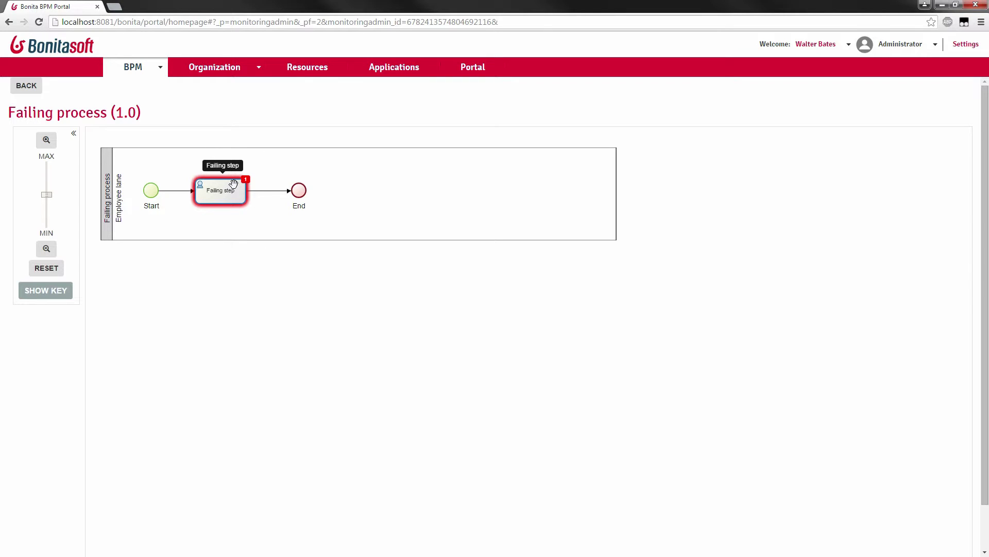
Step: Open case 2002 of the Failing process and view its failed Failing step
{"action": "left_click", "coordinate": [29, 86]}
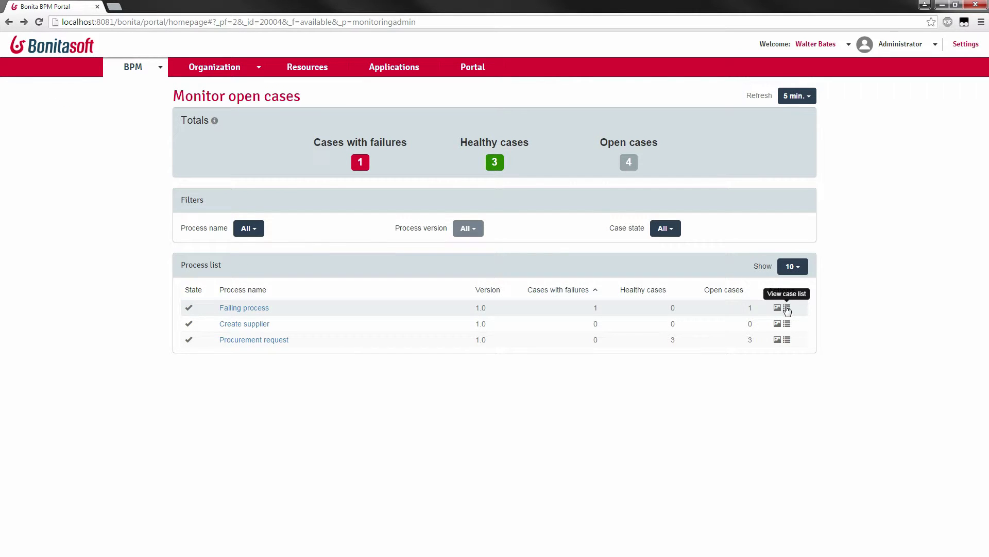
{"action": "left_click", "coordinate": [786, 308]}
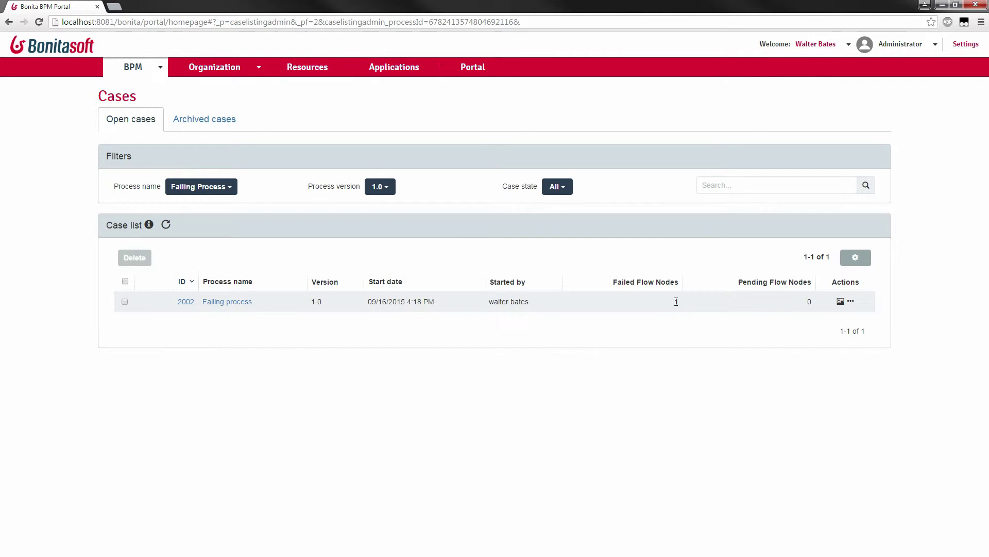
{"action": "left_click", "coordinate": [851, 303]}
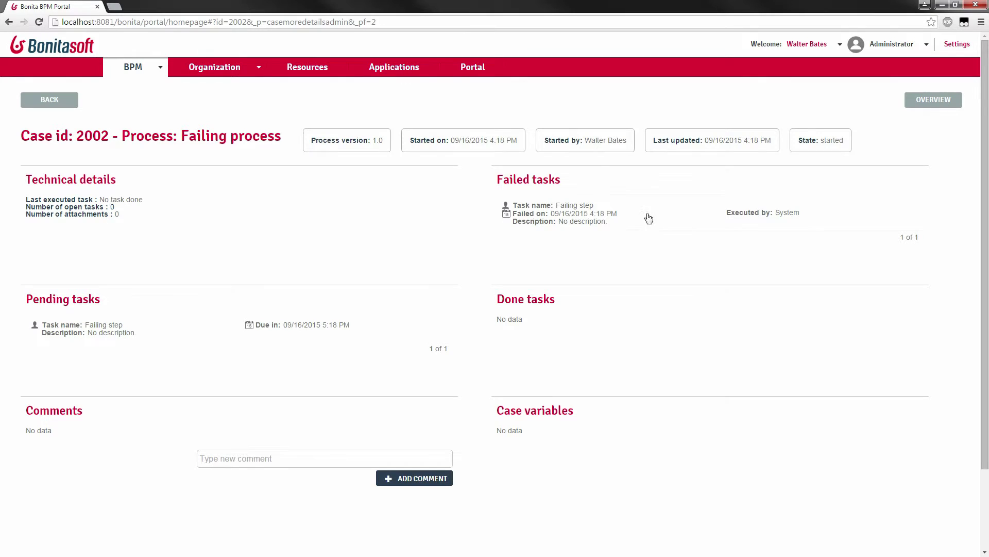
{"action": "left_click", "coordinate": [588, 218]}
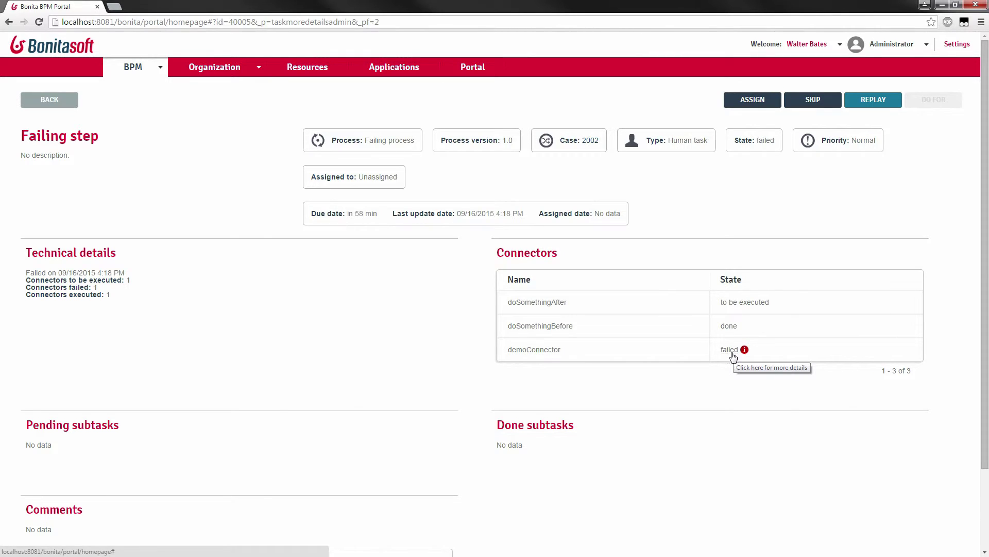
{"action": "left_click", "coordinate": [729, 351]}
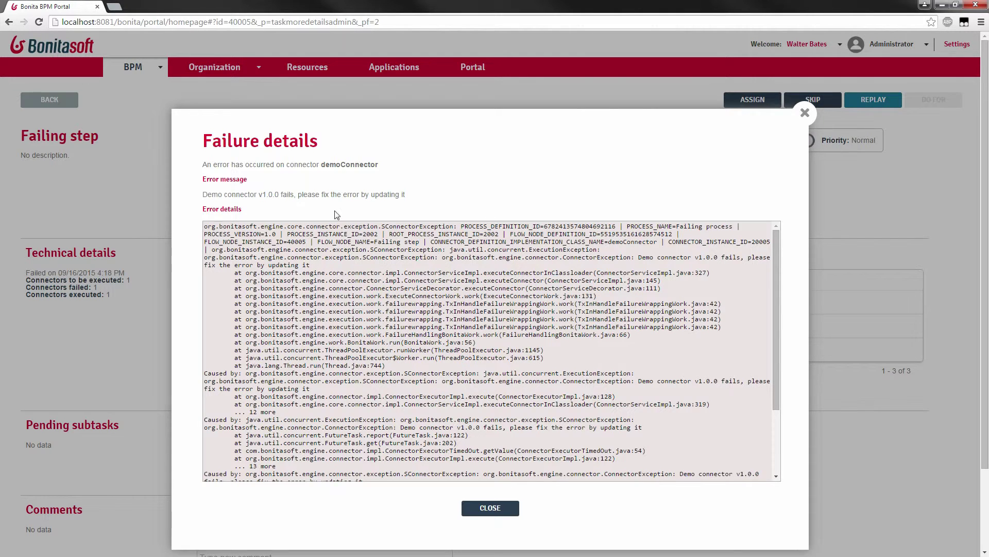
{"action": "left_click_drag", "start_coordinate": [406, 194], "coordinate": [202, 195]}
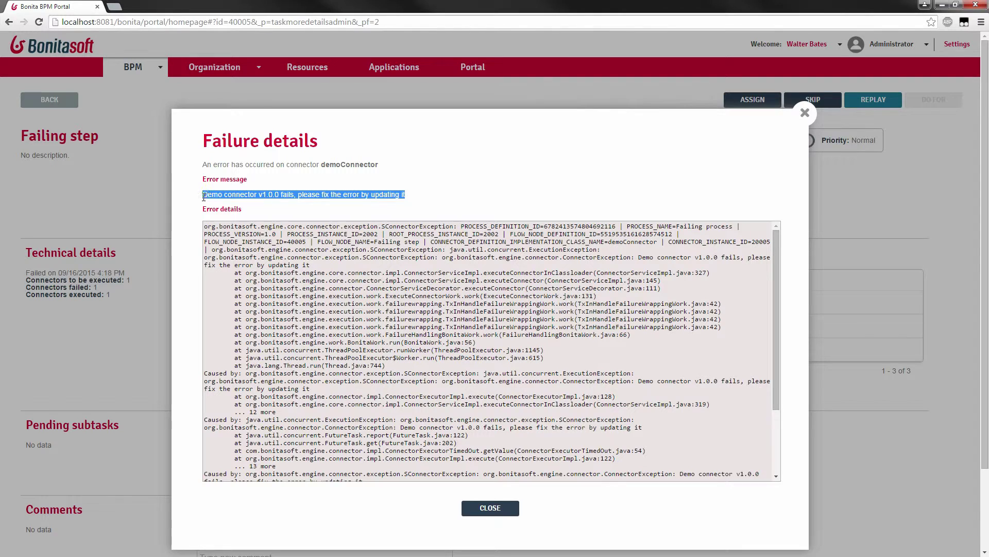
{"action": "left_click", "coordinate": [261, 211]}
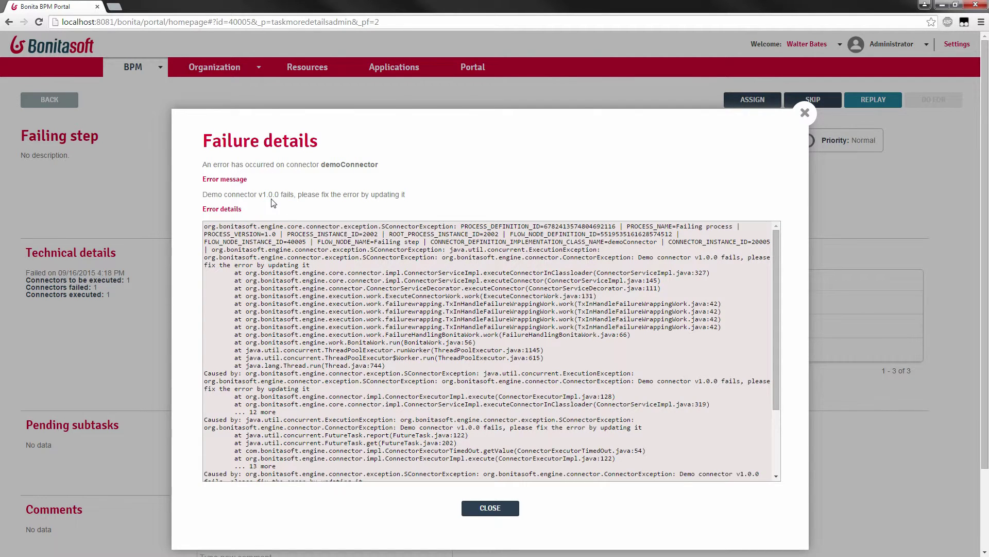
{"action": "left_click", "coordinate": [490, 508]}
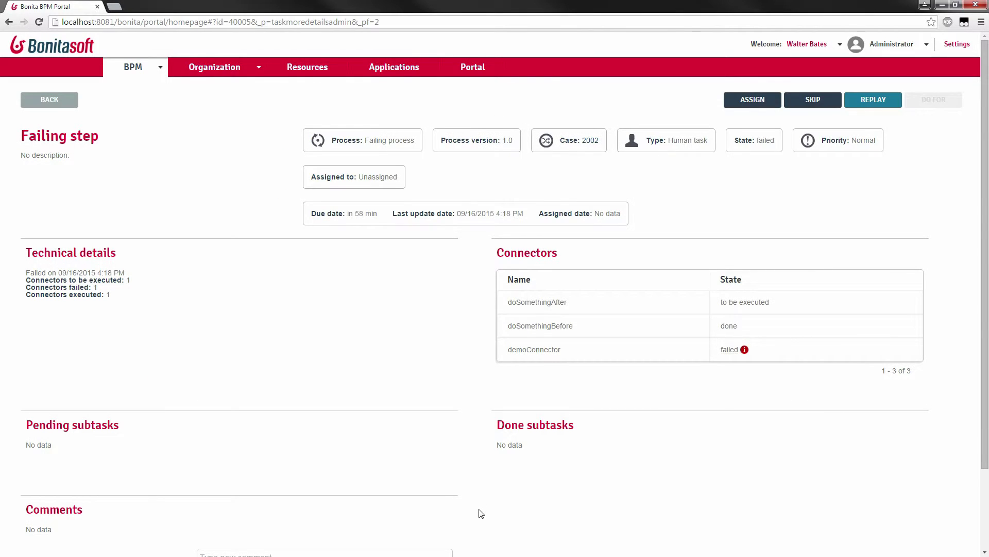
Step: Open the installed Failing process's full details at its Connectors list
{"action": "left_click", "coordinate": [156, 74]}
{"action": "left_click", "coordinate": [144, 104]}
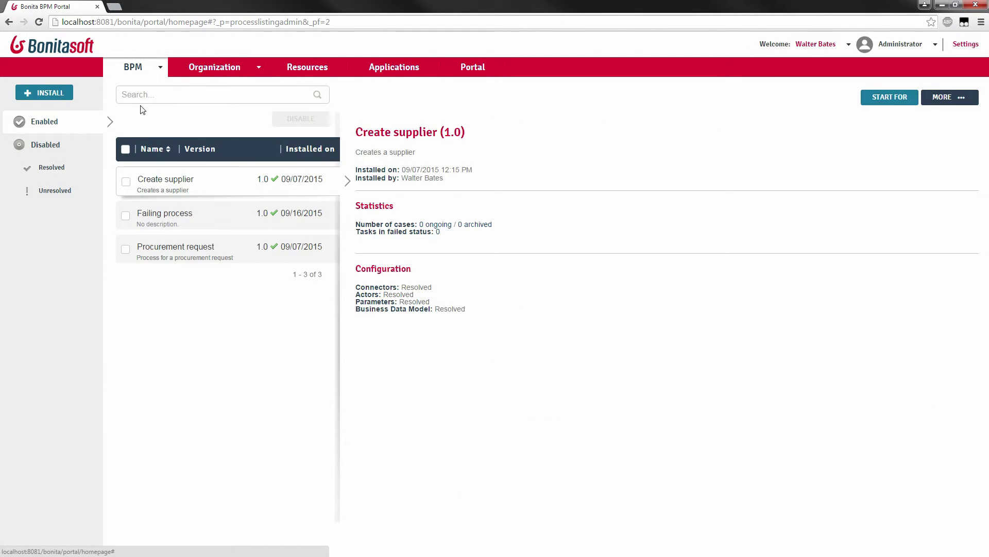
{"action": "left_click", "coordinate": [169, 217]}
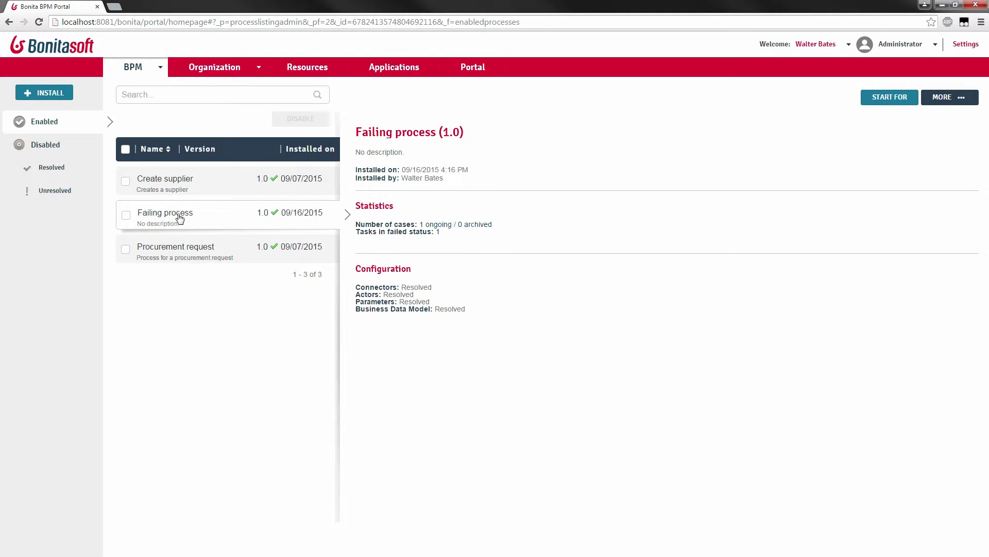
{"action": "left_click", "coordinate": [945, 101]}
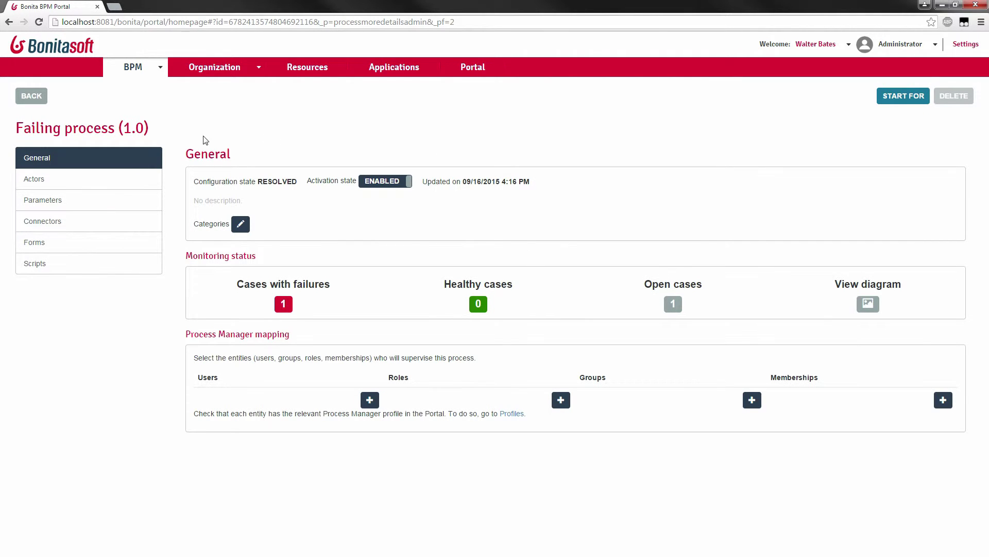
{"action": "left_click", "coordinate": [47, 227]}
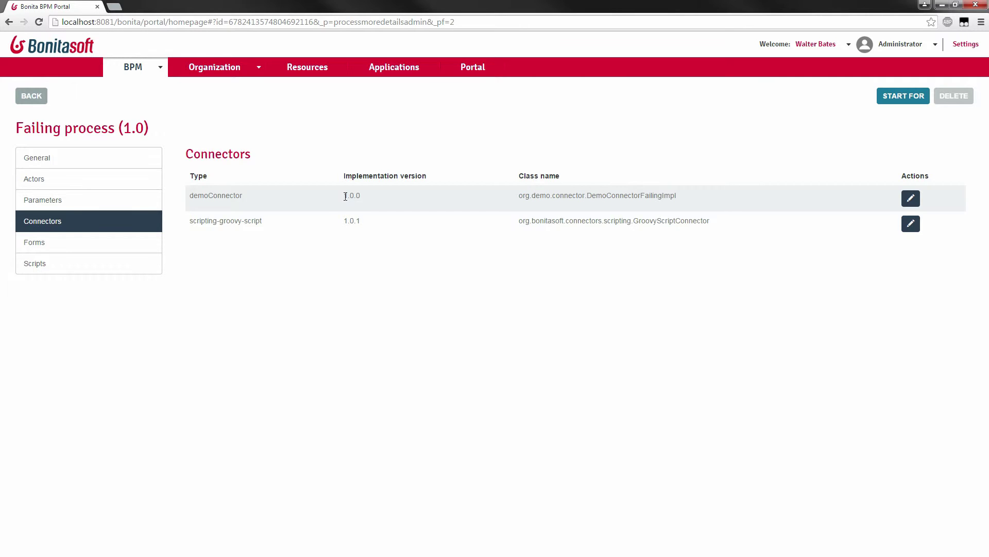
Step: Highlight demoConnector's implementation version 1.0.0 and its FailingImpl class name
{"action": "left_click_drag", "start_coordinate": [344, 196], "coordinate": [353, 196]}
{"action": "left_click", "coordinate": [363, 197]}
{"action": "left_click_drag", "start_coordinate": [642, 194], "coordinate": [691, 197]}
{"action": "left_click", "coordinate": [692, 198]}
Step: Upload demoConnectorWorkingImpl-2.0.0.zip as demoConnector's new version and check the WorkingImpl class name
{"action": "left_click", "coordinate": [917, 203]}
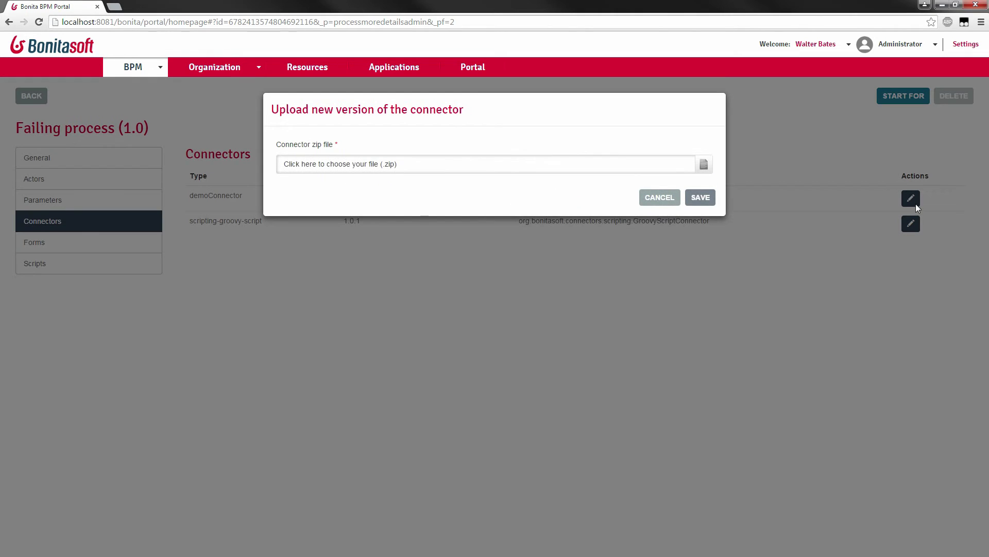
{"action": "left_click", "coordinate": [419, 170]}
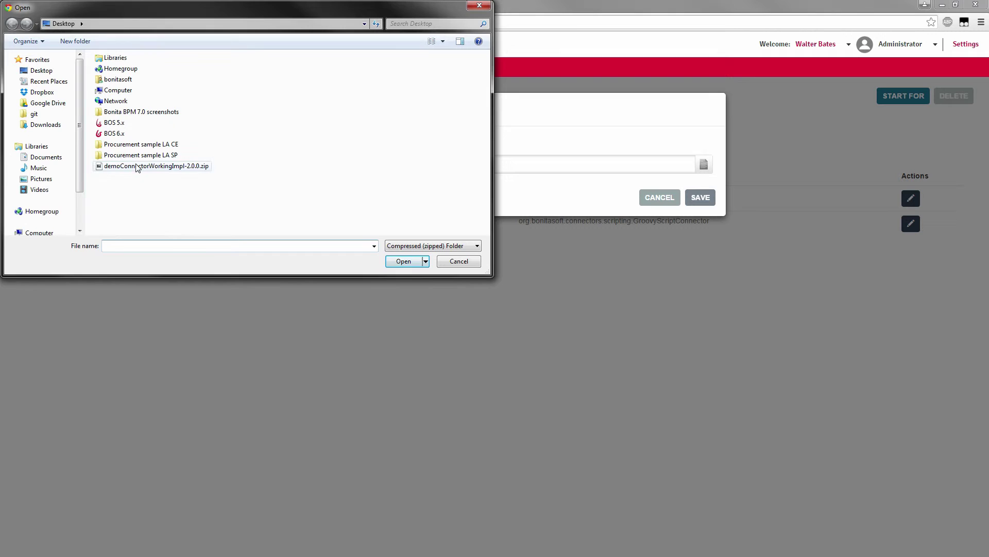
{"action": "left_click", "coordinate": [137, 167]}
{"action": "left_click", "coordinate": [410, 261]}
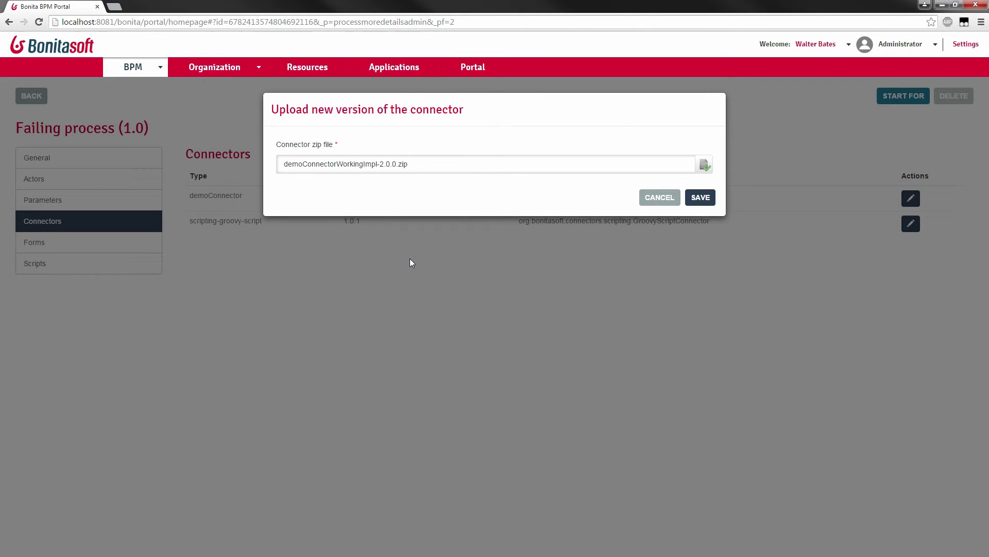
{"action": "left_click", "coordinate": [705, 202]}
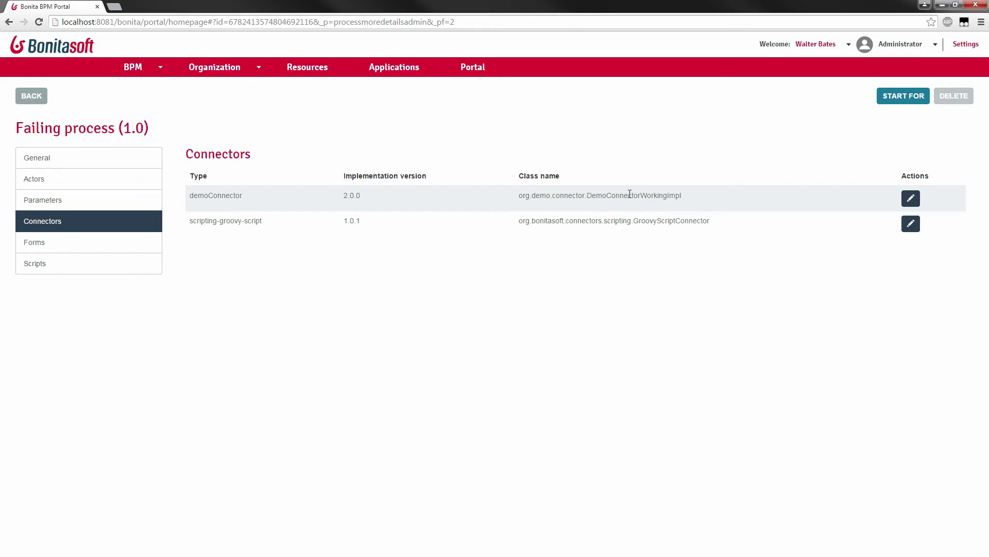
{"action": "left_click_drag", "start_coordinate": [638, 196], "coordinate": [679, 197]}
{"action": "left_click", "coordinate": [695, 197]}
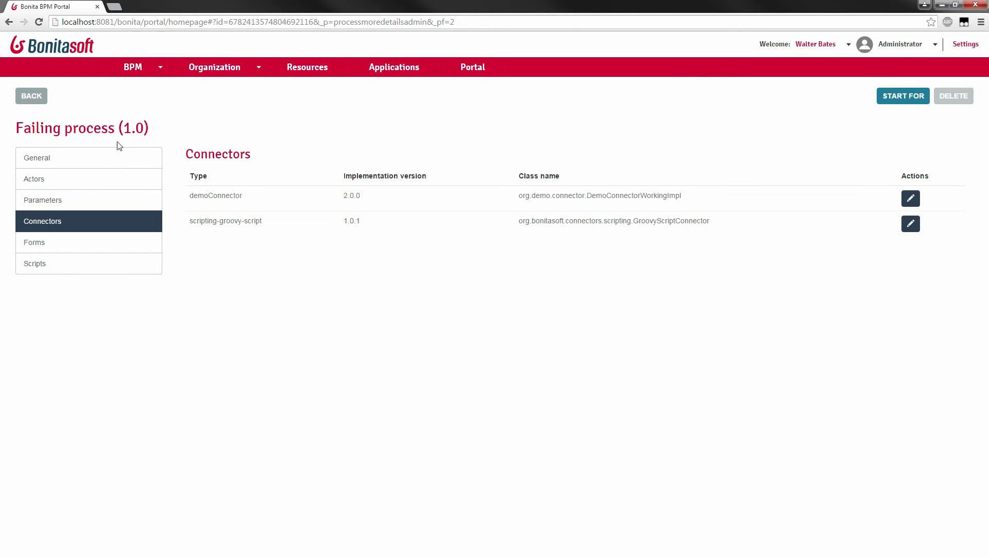
Step: Filter the BPM task list to Failed tasks and open Failing step's full details
{"action": "left_click", "coordinate": [153, 72]}
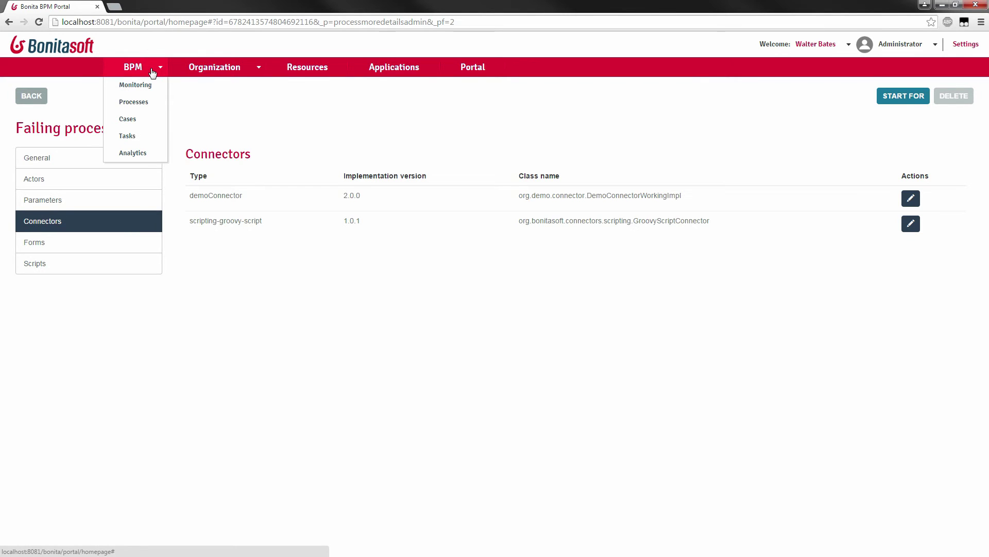
{"action": "left_click", "coordinate": [132, 135]}
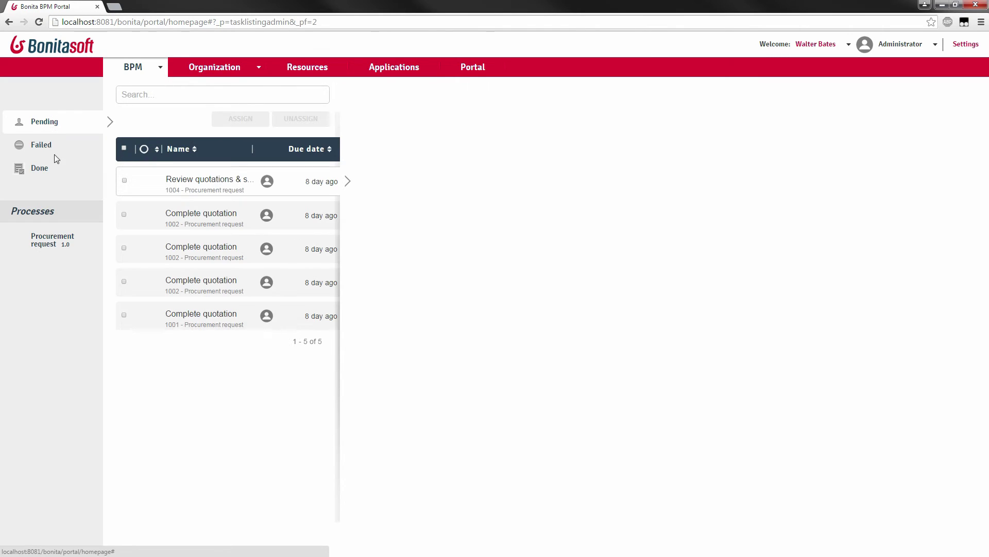
{"action": "left_click", "coordinate": [39, 149]}
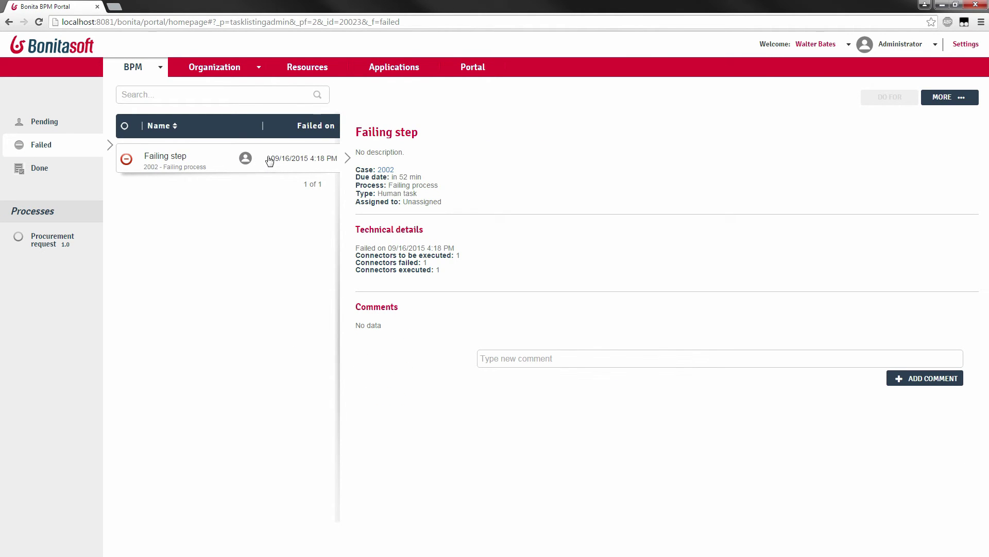
{"action": "left_click", "coordinate": [950, 98]}
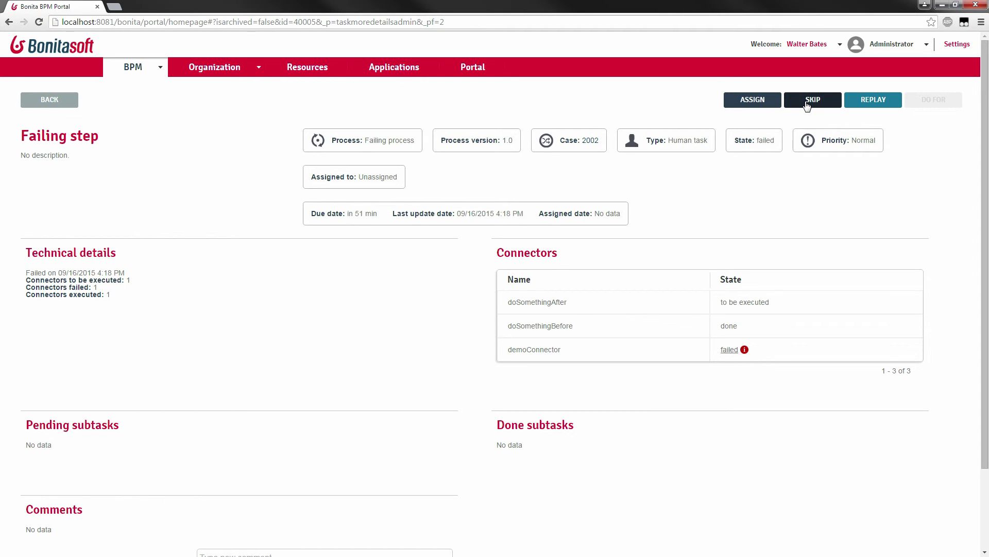
Step: Replay the Failing step task with the demoConnector checkbox ticked to reset it
{"action": "left_click", "coordinate": [874, 103]}
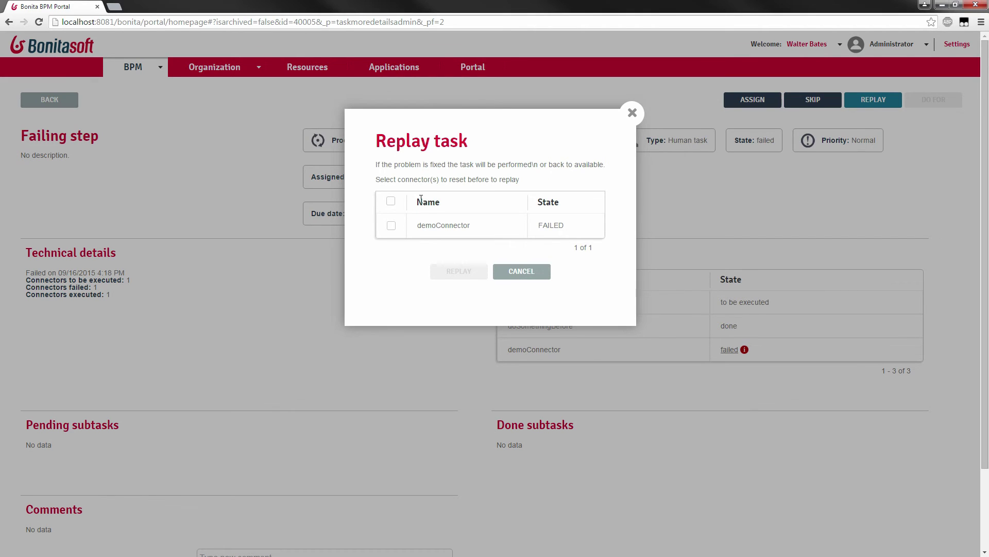
{"action": "left_click", "coordinate": [391, 227]}
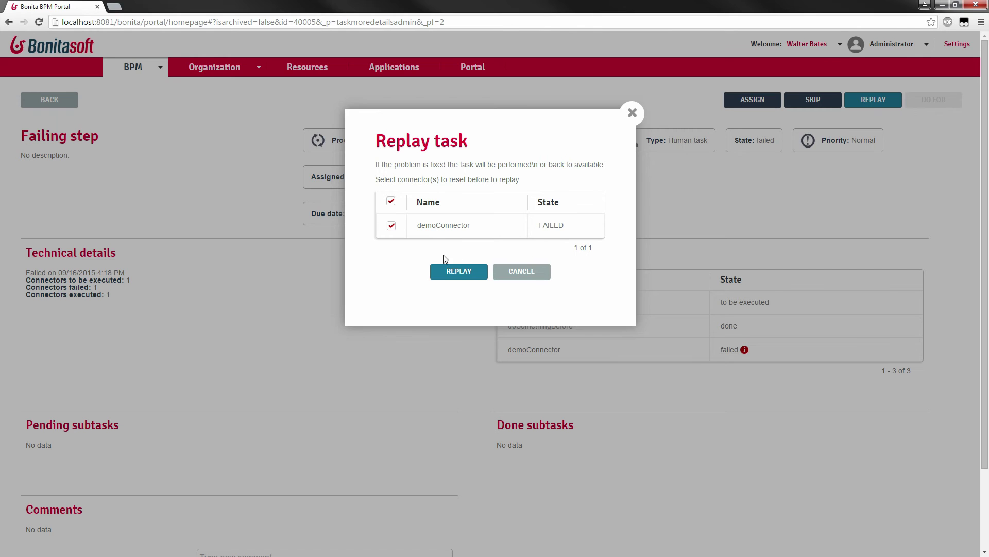
{"action": "left_click", "coordinate": [448, 272]}
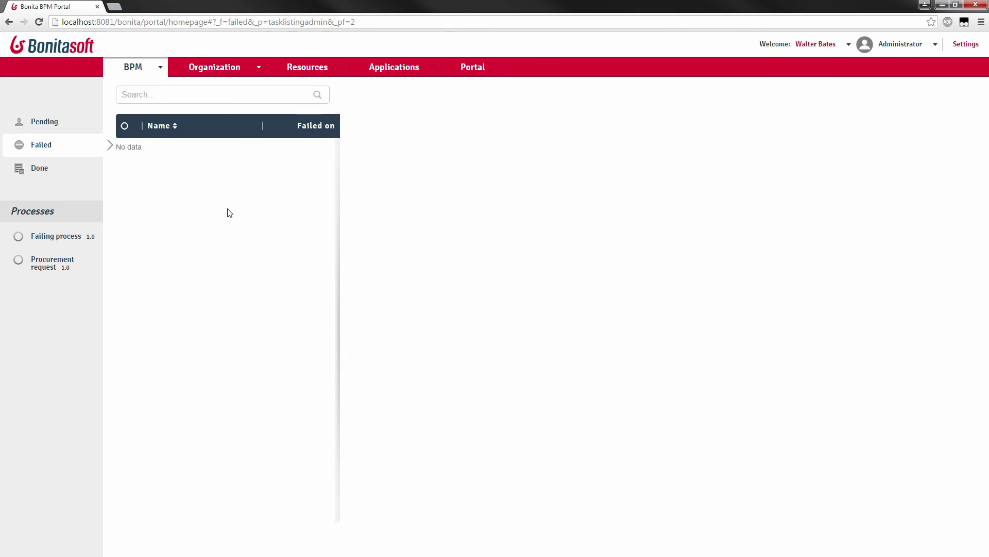
Step: Show the pending tasks and switch the portal to the User profile
{"action": "left_click", "coordinate": [57, 144]}
{"action": "left_click", "coordinate": [20, 125]}
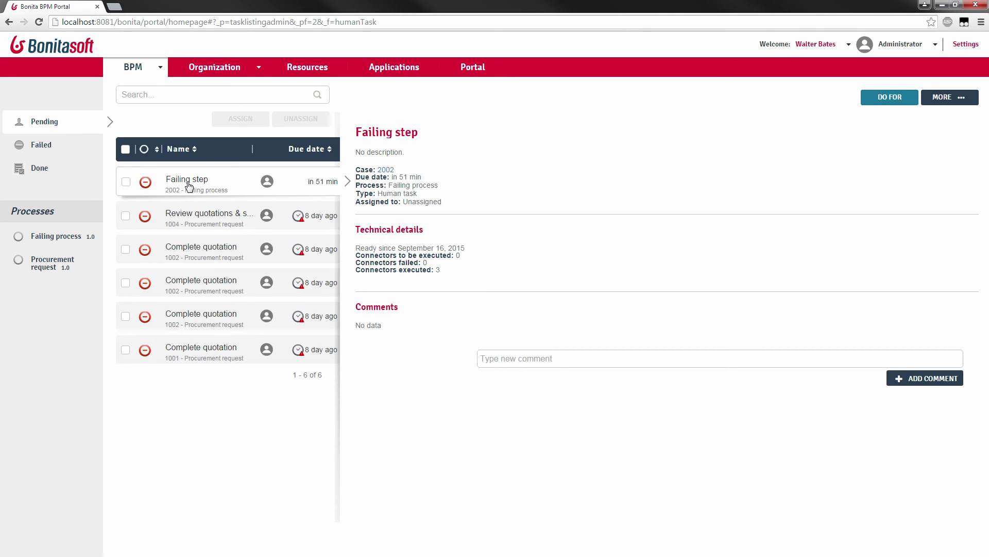
{"action": "left_click", "coordinate": [905, 47]}
{"action": "left_click", "coordinate": [896, 66]}
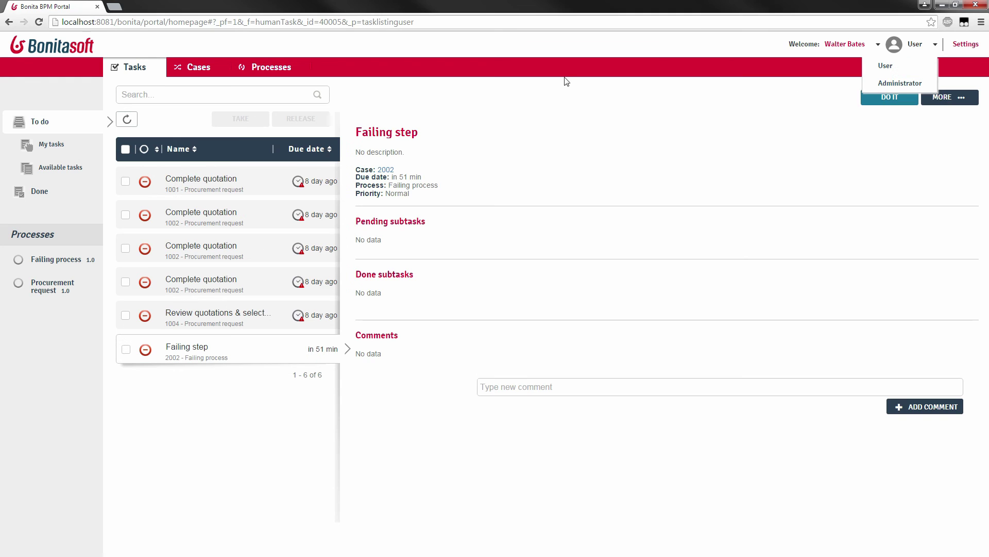
Step: Perform the Failing step task and close the 'Thanks for fixing the demo connector!' form
{"action": "left_click", "coordinate": [204, 347]}
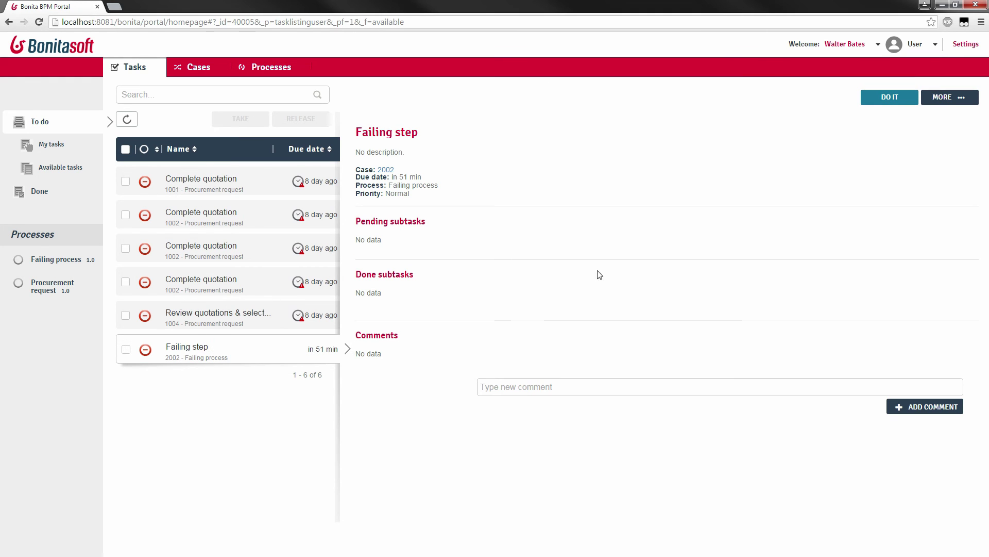
{"action": "left_click", "coordinate": [879, 102]}
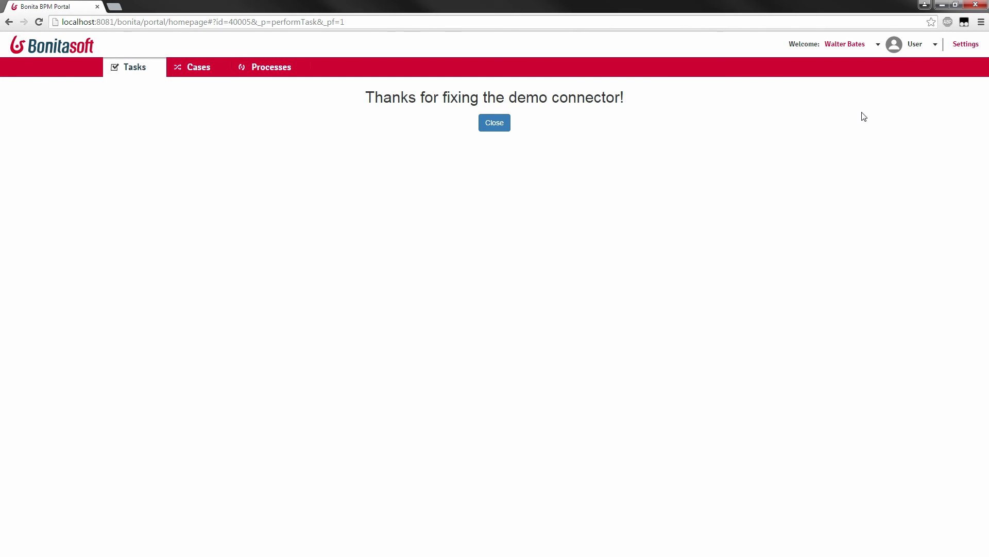
{"action": "left_click", "coordinate": [502, 127]}
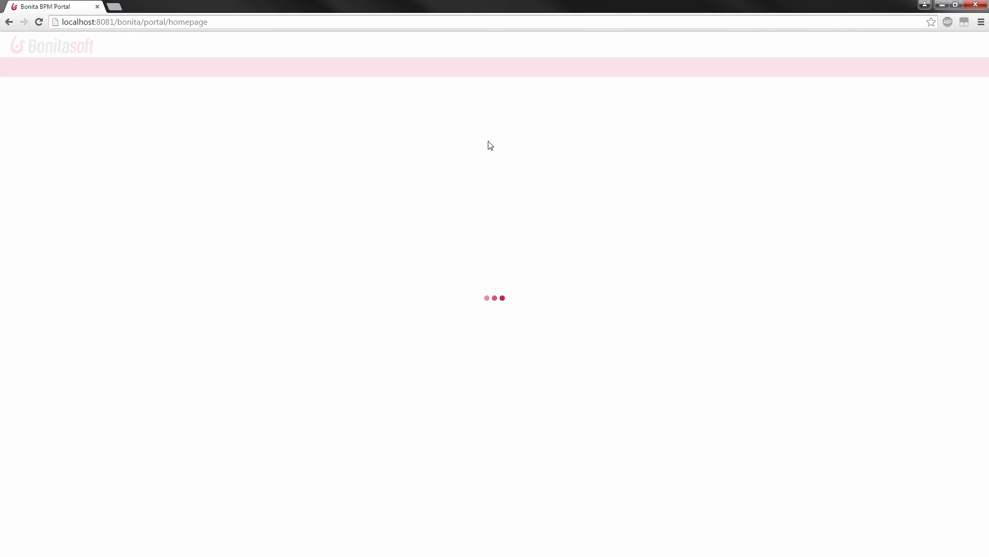